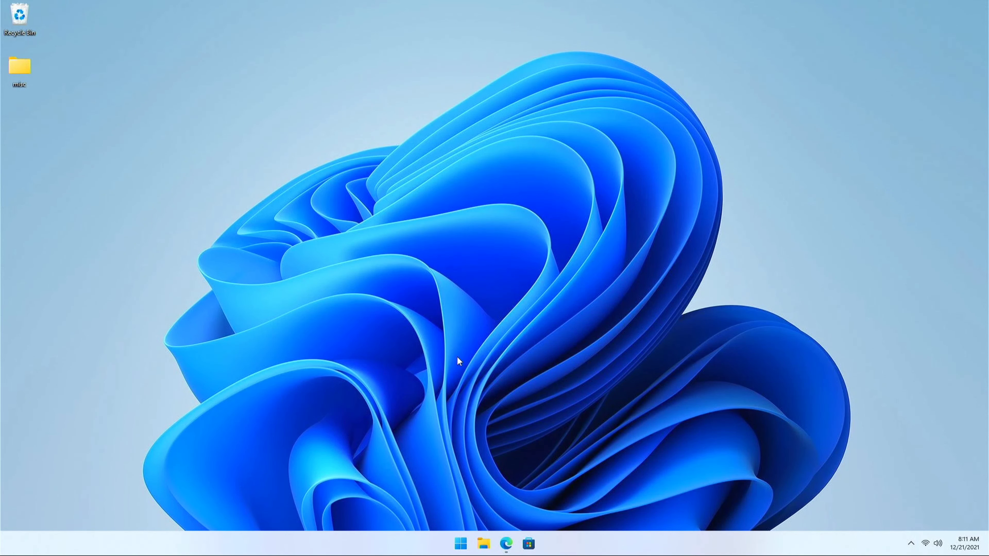
- Glance at the WoR downloads page, then scroll UUP dump to Recently added builds
key(alt+Tab)
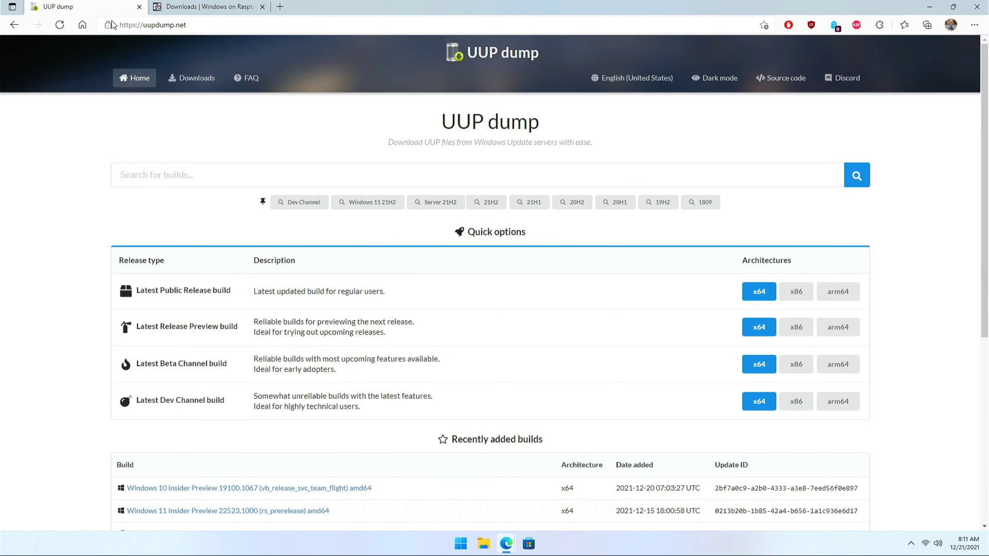
click(180, 8)
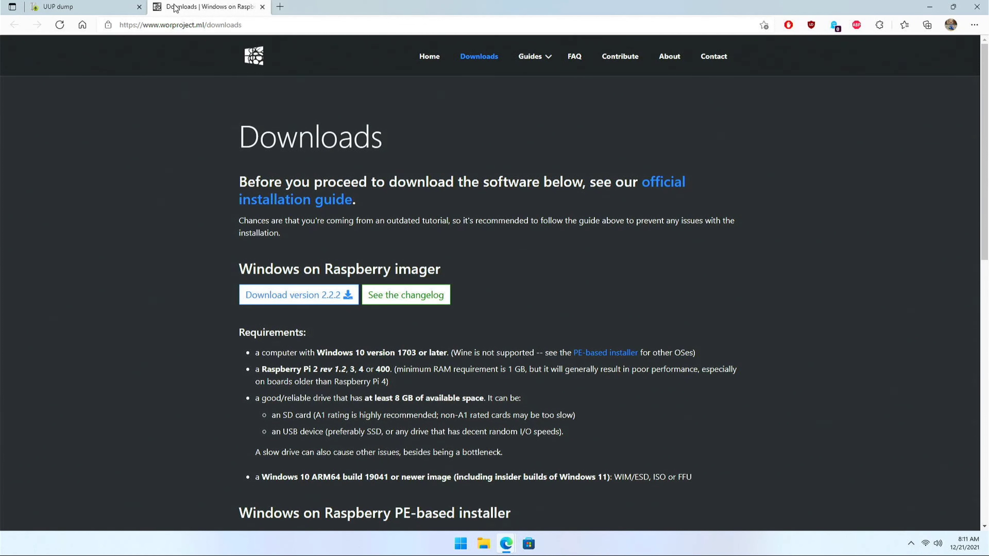
click(110, 12)
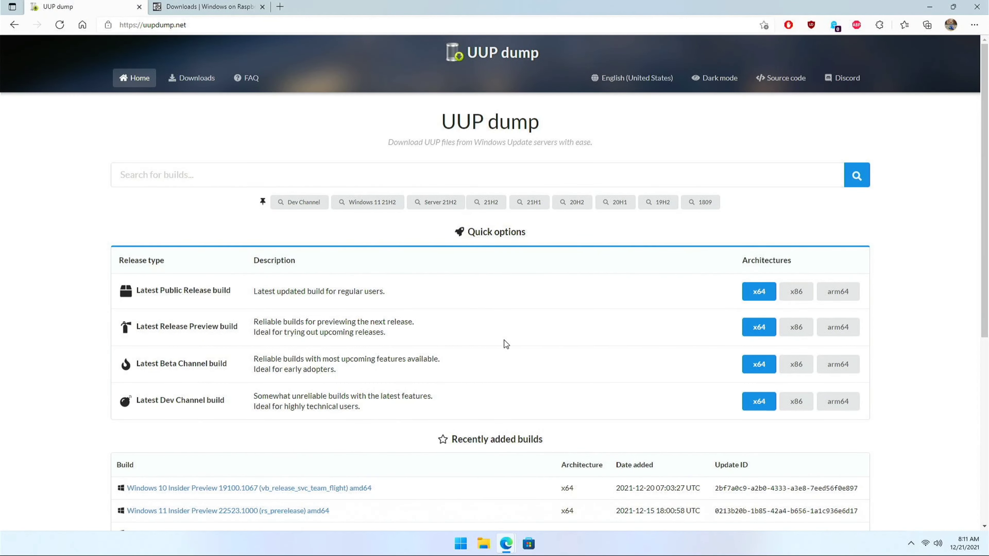
scroll(397, 380, down, 2)
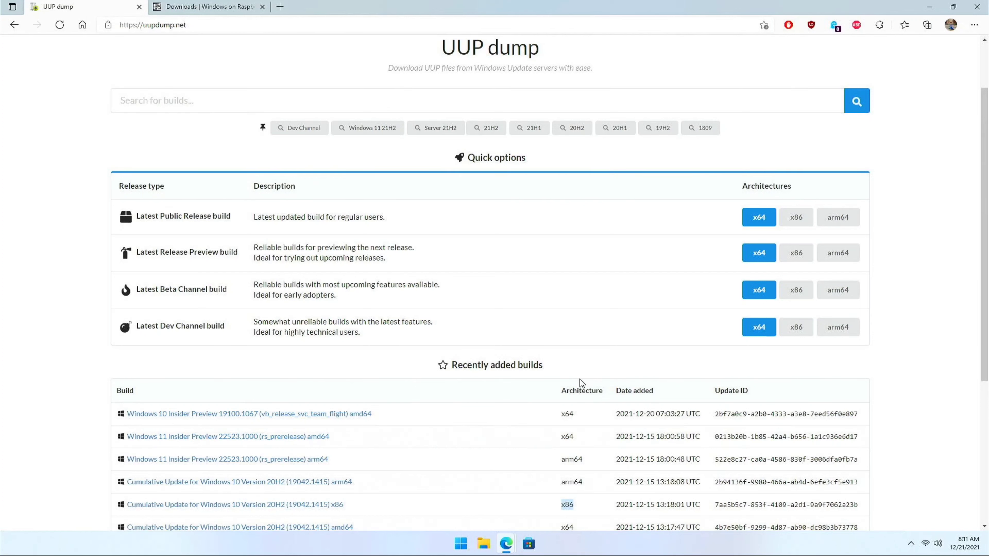
- Compare the builds' architecture values (x64, x64, x86) to locate the arm64 build
double_click(568, 413)
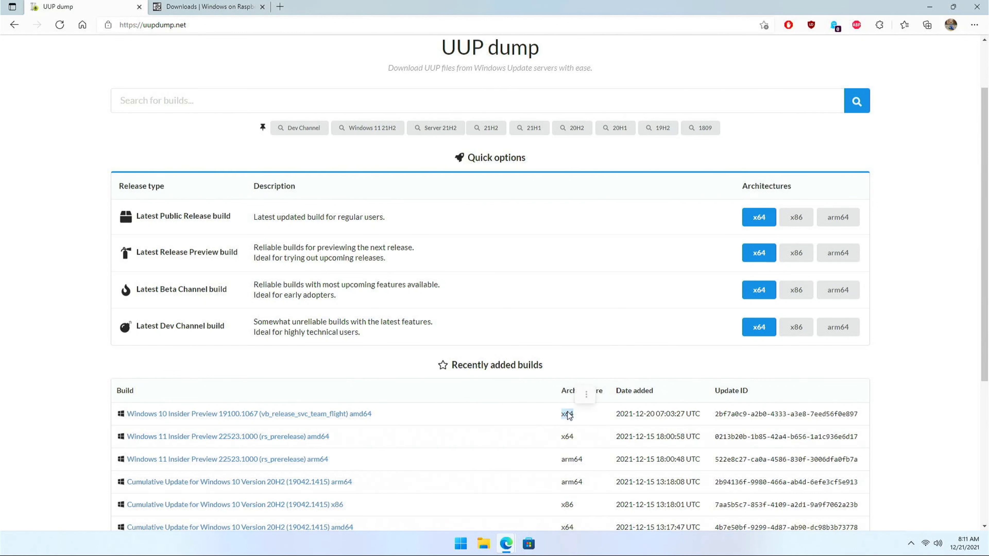
double_click(568, 438)
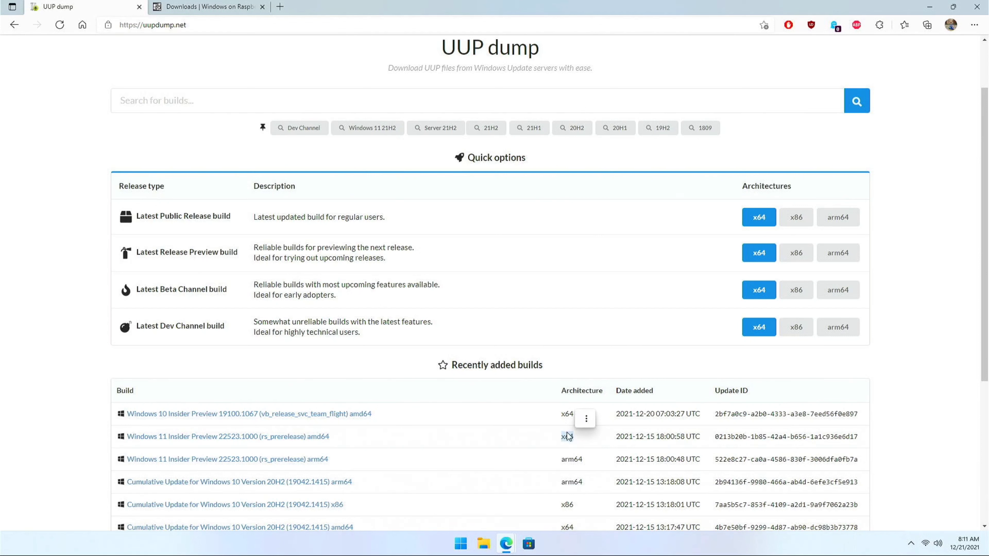
double_click(570, 505)
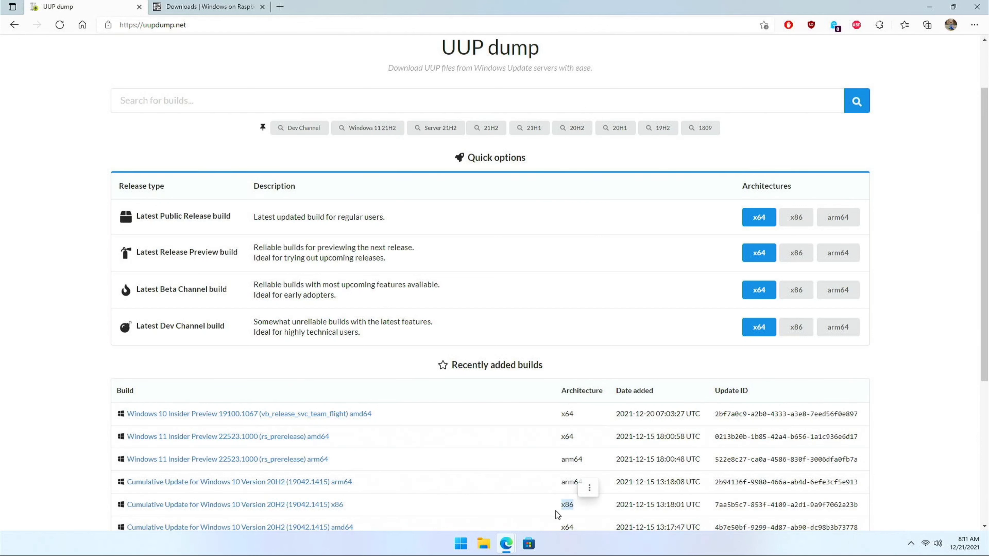
click(575, 489)
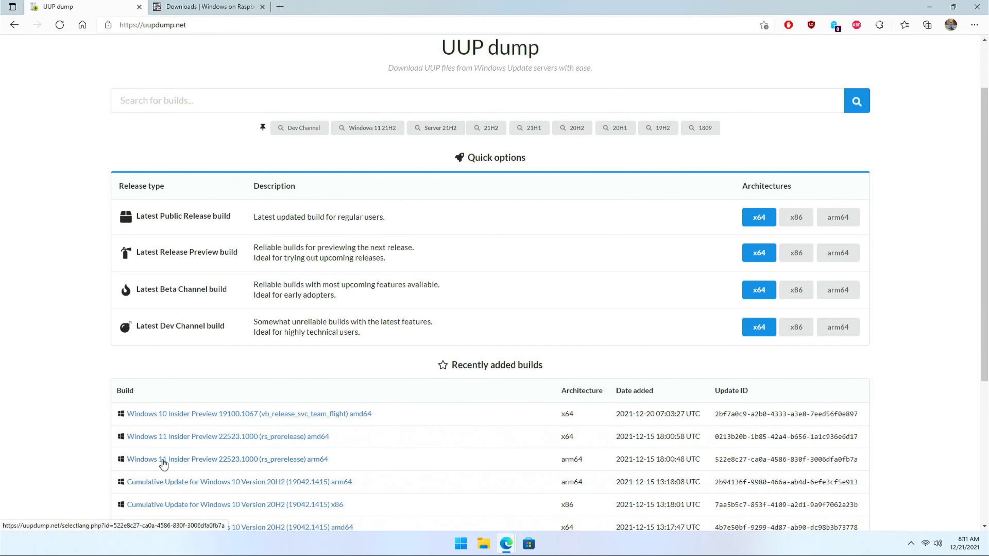
- Open build 22523.1000 arm64 in English (United States), untick FOD, leaving only Windows Pro
click(217, 460)
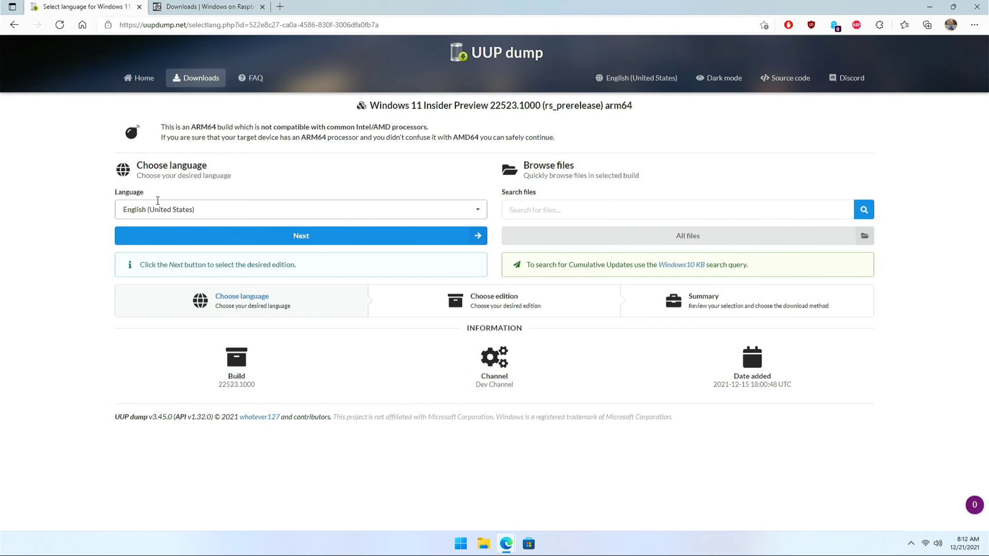
click(228, 242)
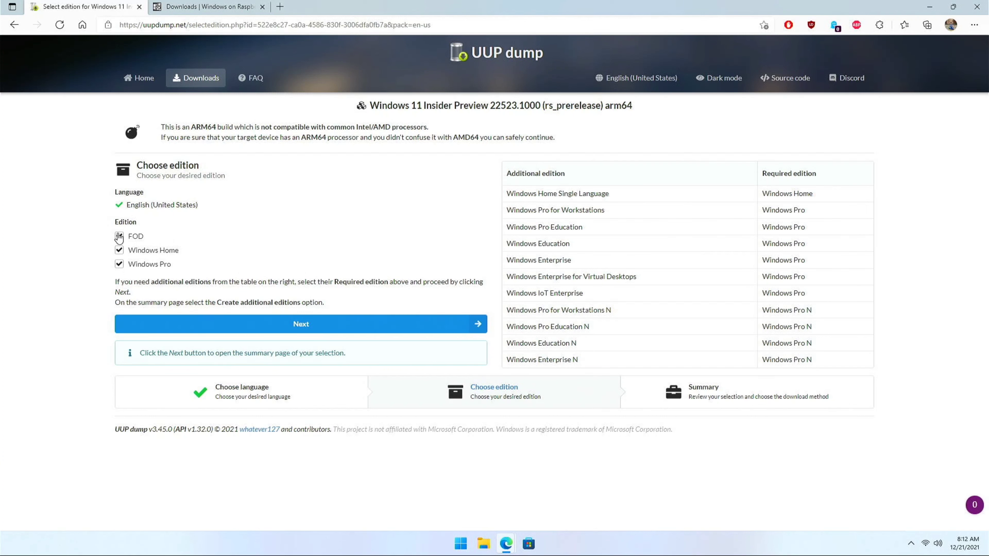
click(119, 237)
click(298, 329)
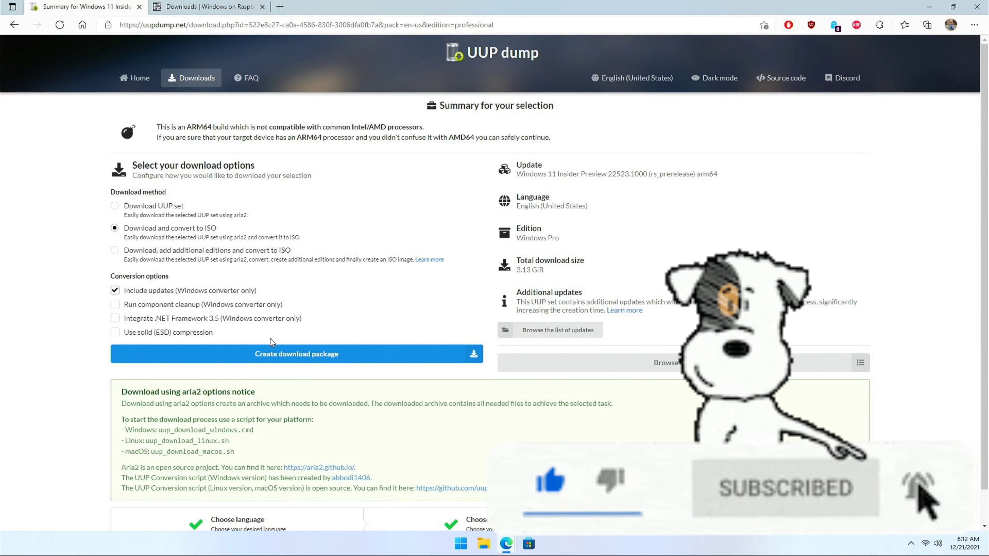
- Create the Download and convert to ISO package and run its uup_download_windows script
click(314, 355)
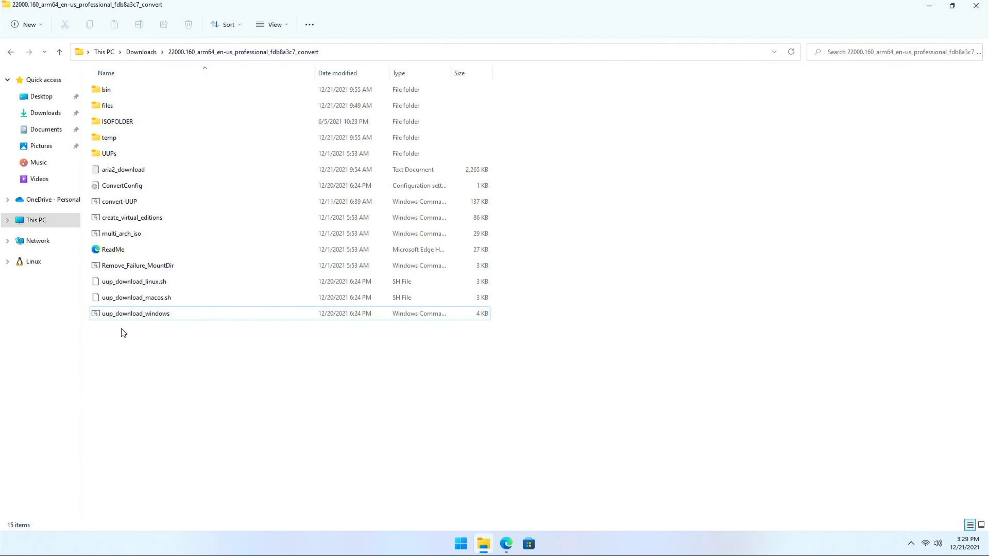
double_click(145, 317)
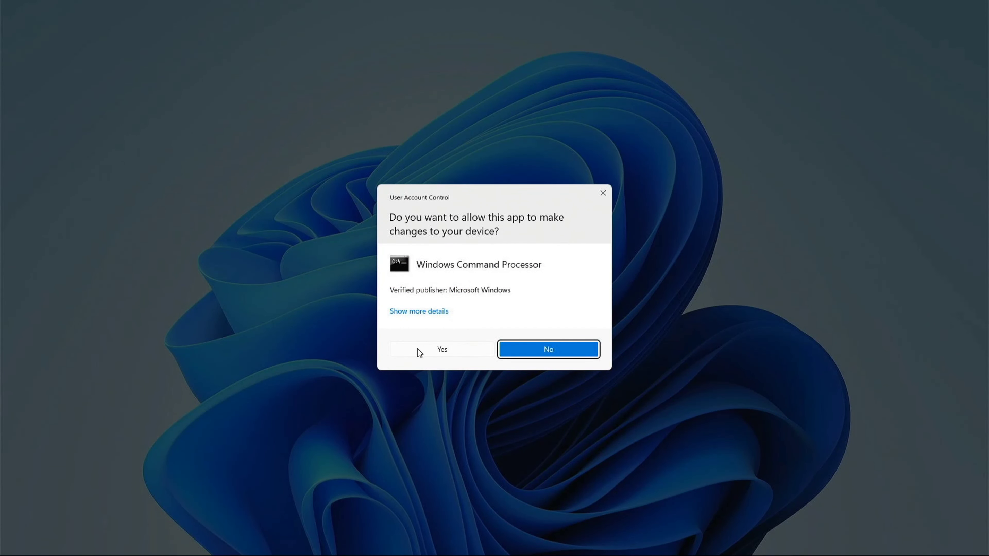
- Approve the UAC prompt so the script downloads and builds the 22000.1 Windows 11 ISO
click(417, 349)
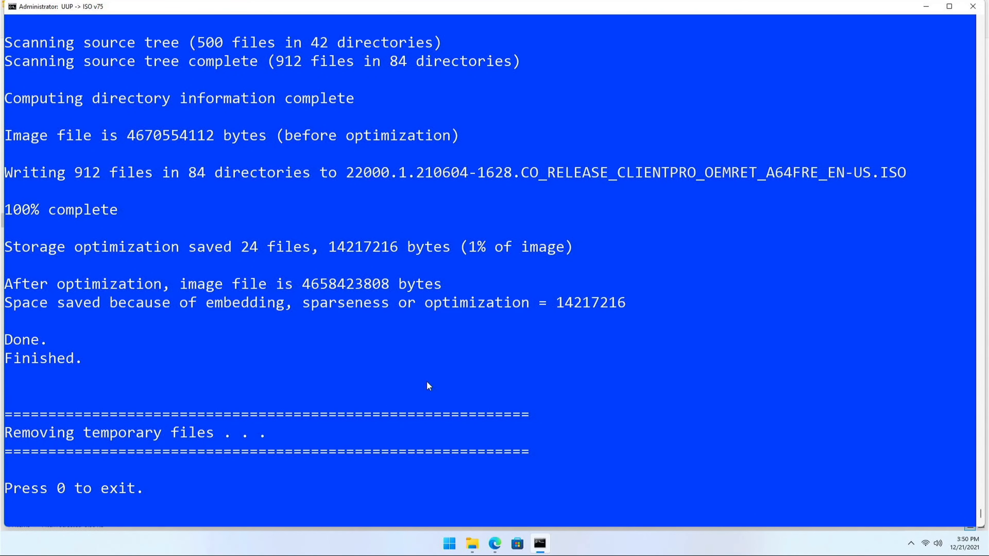
- Exit the finished conversion script and go back up to the Downloads folder
key(0)
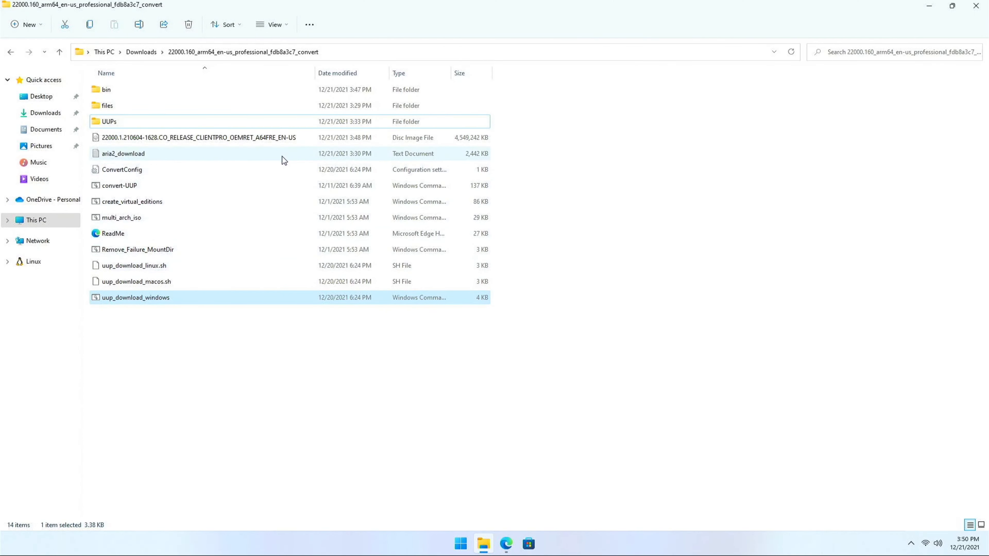
click(271, 140)
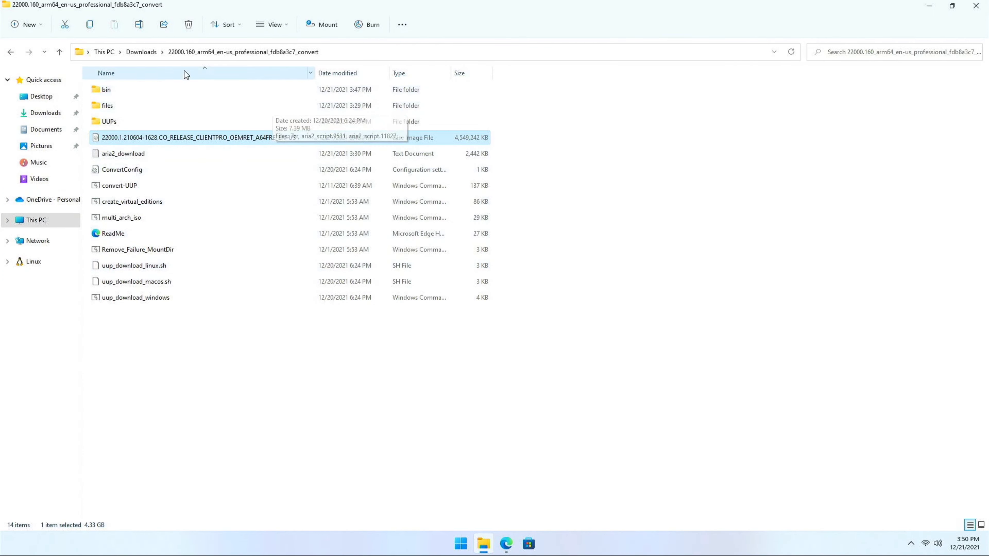
click(147, 52)
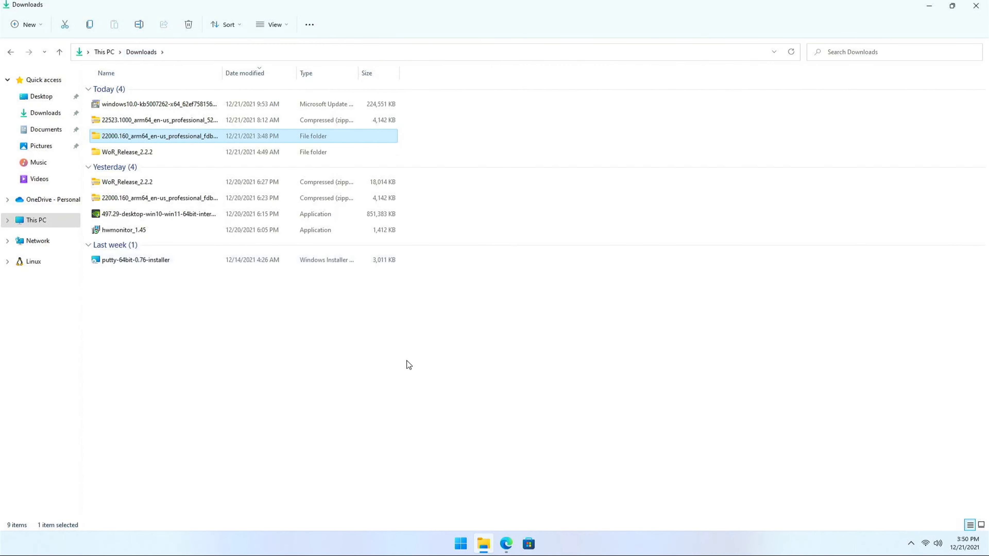
- Launch WoR from the WoR_Release_2.2.2 folder, granting it permission to make changes
key(alt+Tab)
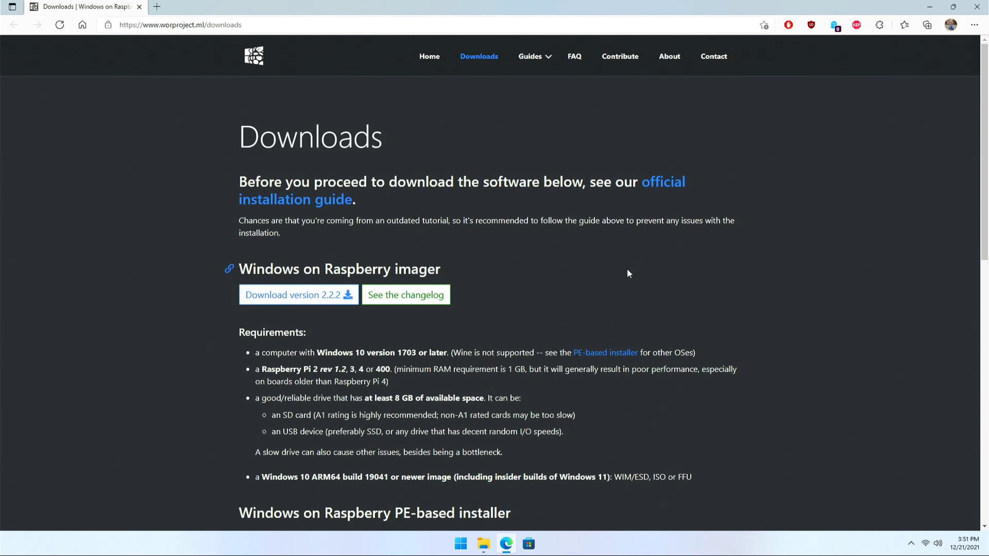
key(alt+Tab)
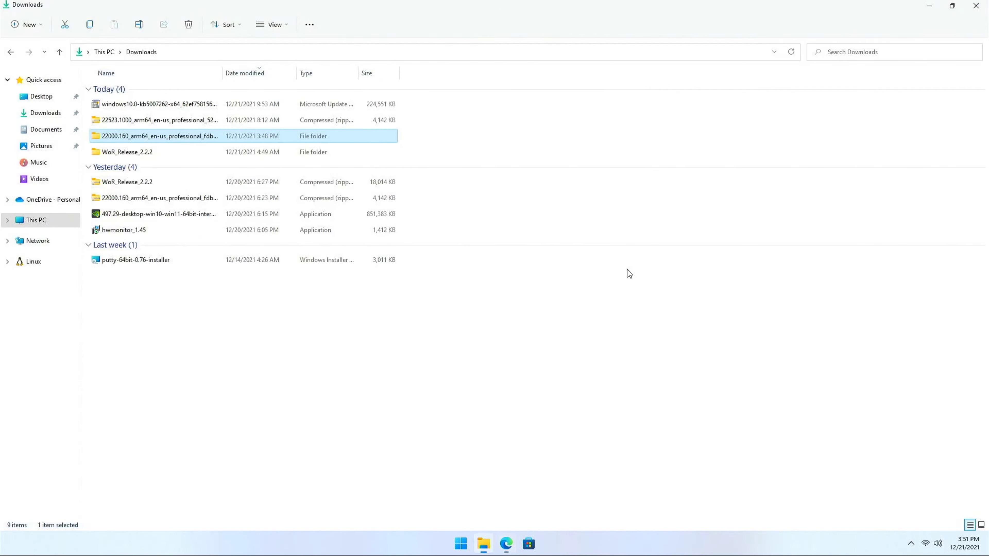
double_click(128, 152)
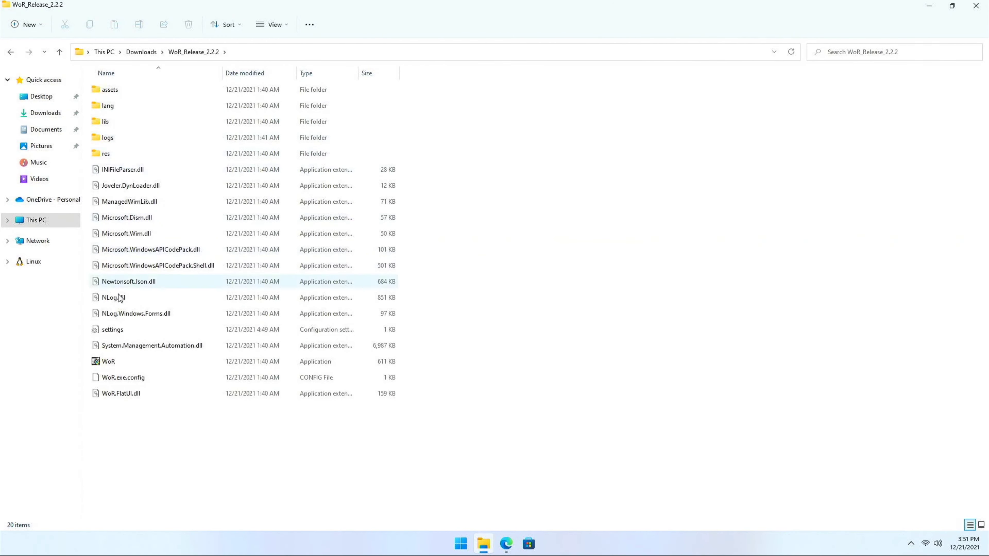
double_click(104, 361)
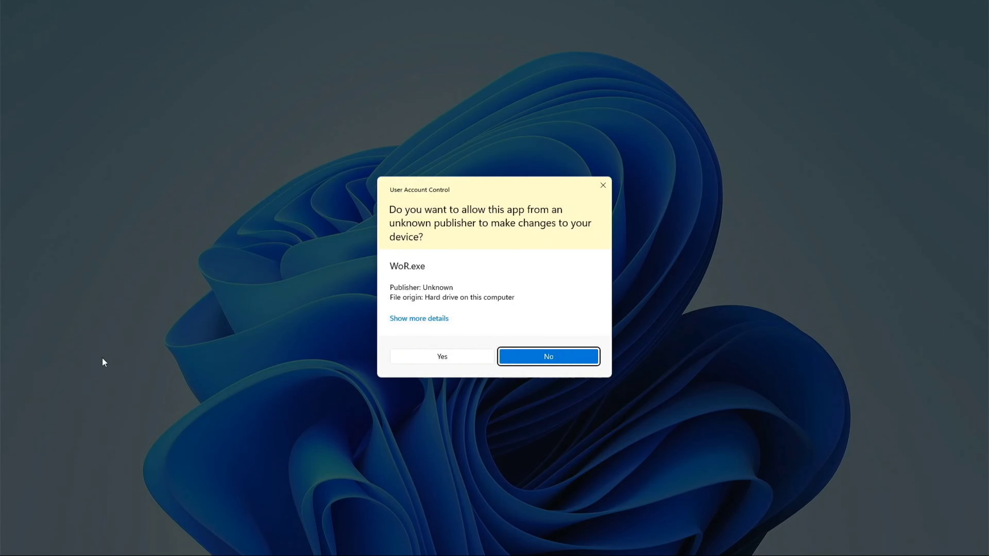
click(408, 360)
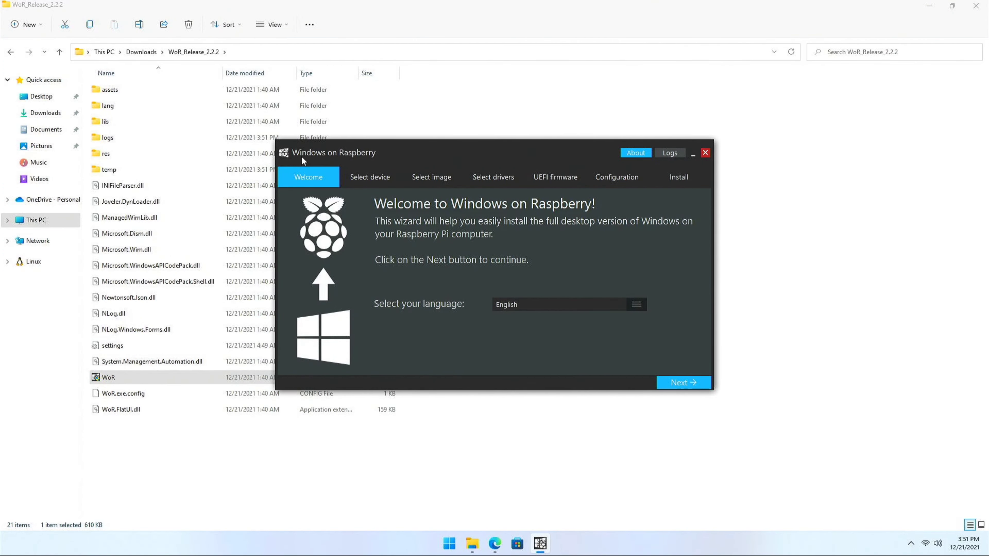
- Open the 22000.160_arm64 convert folder from Downloads, then return to the WoR wizard
click(142, 52)
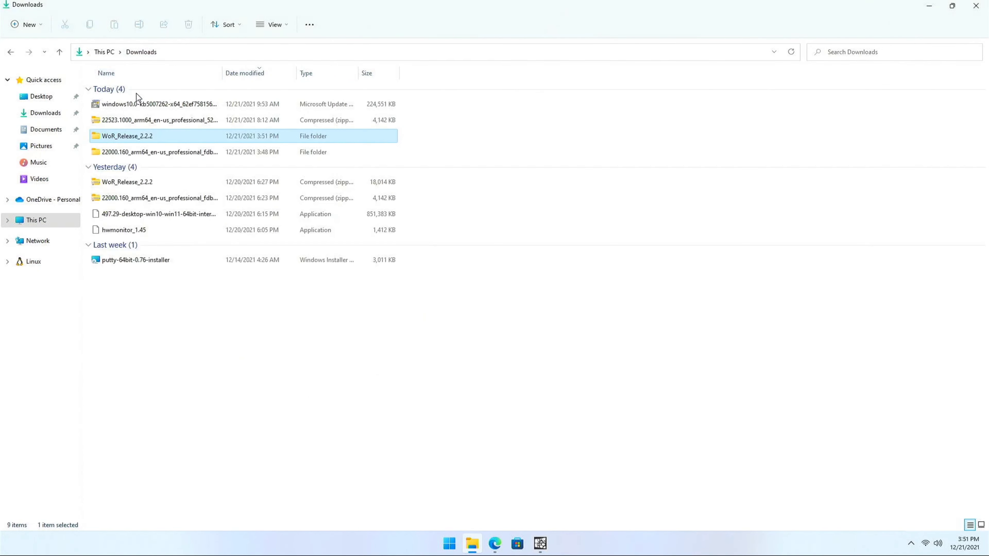
click(134, 120)
click(130, 151)
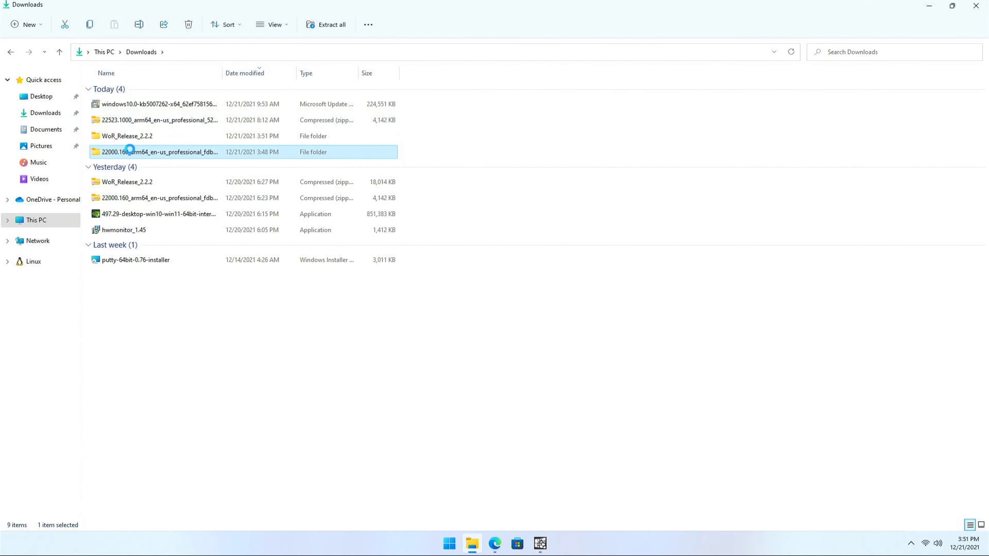
double_click(130, 151)
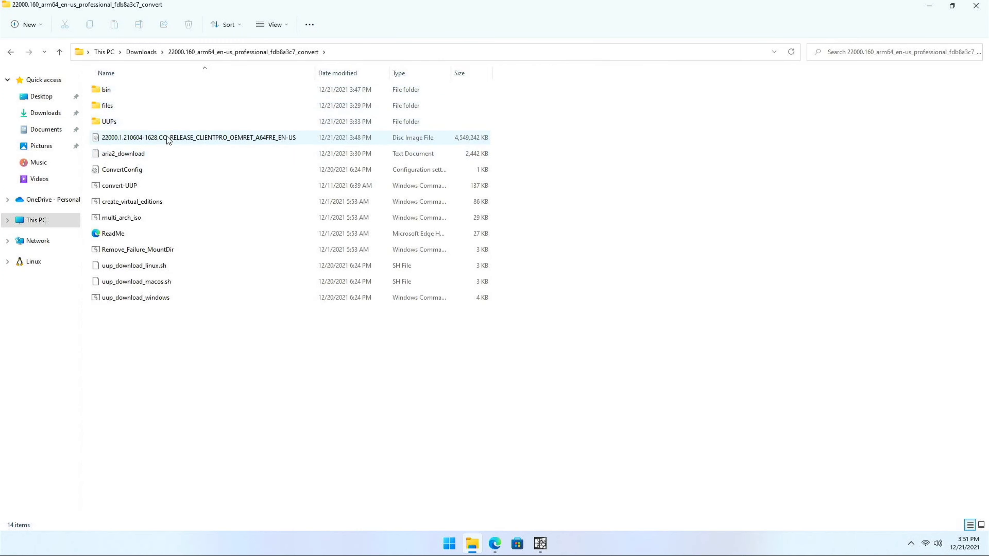
key(alt+Tab)
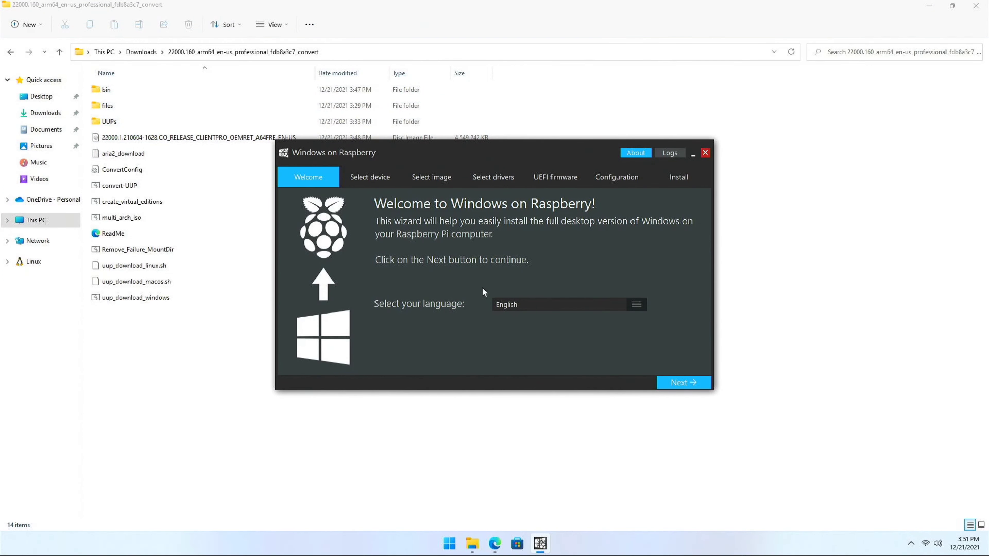
- Start the wizard and choose Raspberry Pi 2/3 [ARM64] as the device type
click(661, 378)
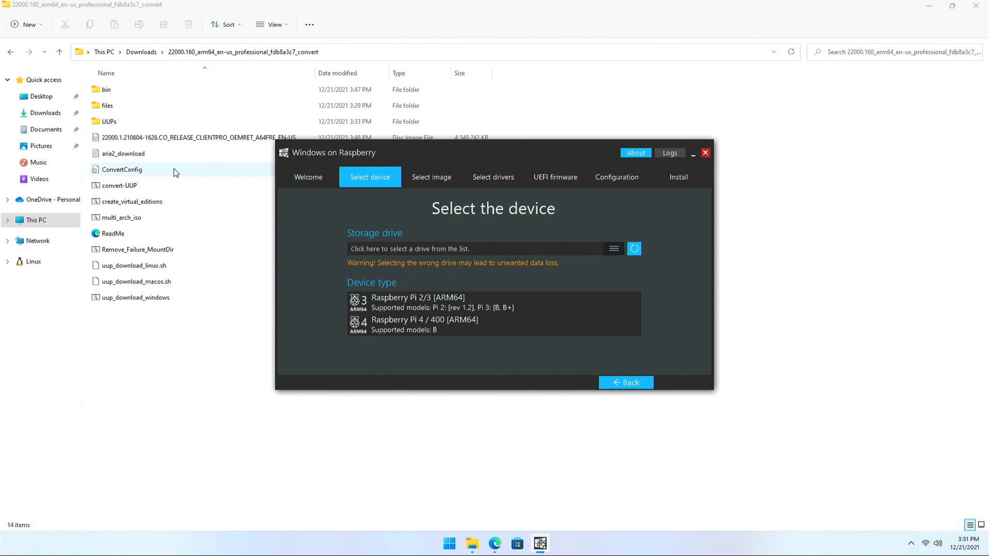
click(152, 139)
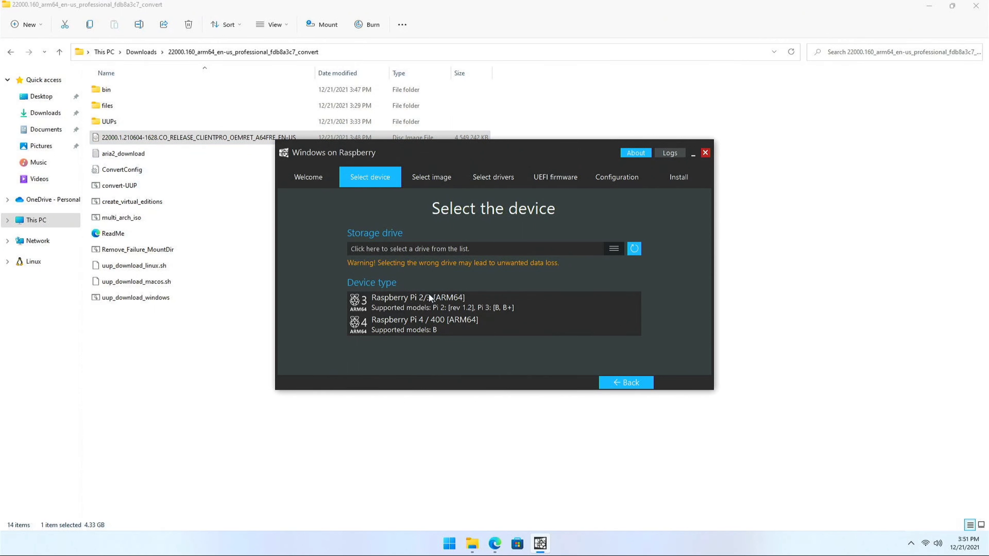
click(433, 309)
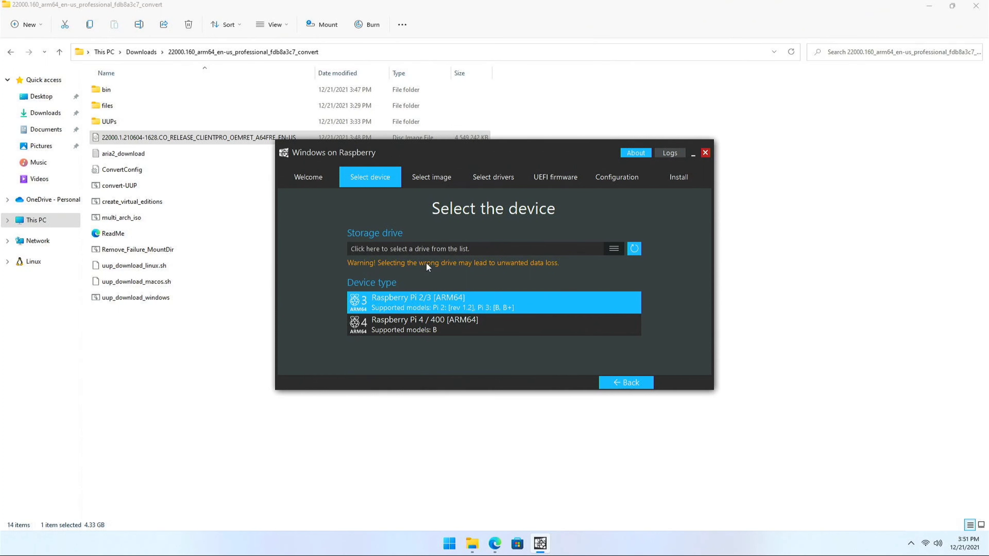
drag(192, 132, 453, 250)
- Select Disk 2 (Removable Media, 59 GB) as the storage drive
click(605, 250)
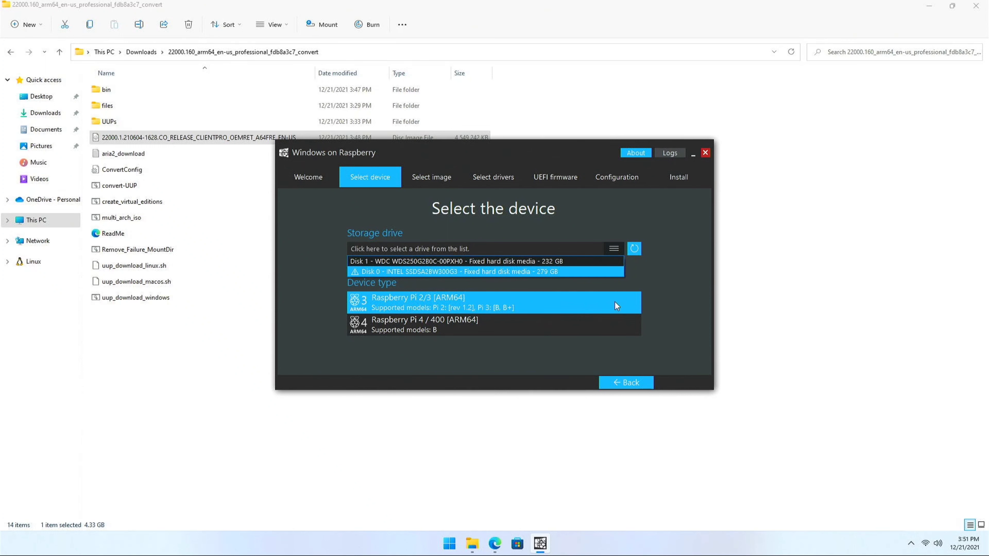
click(656, 323)
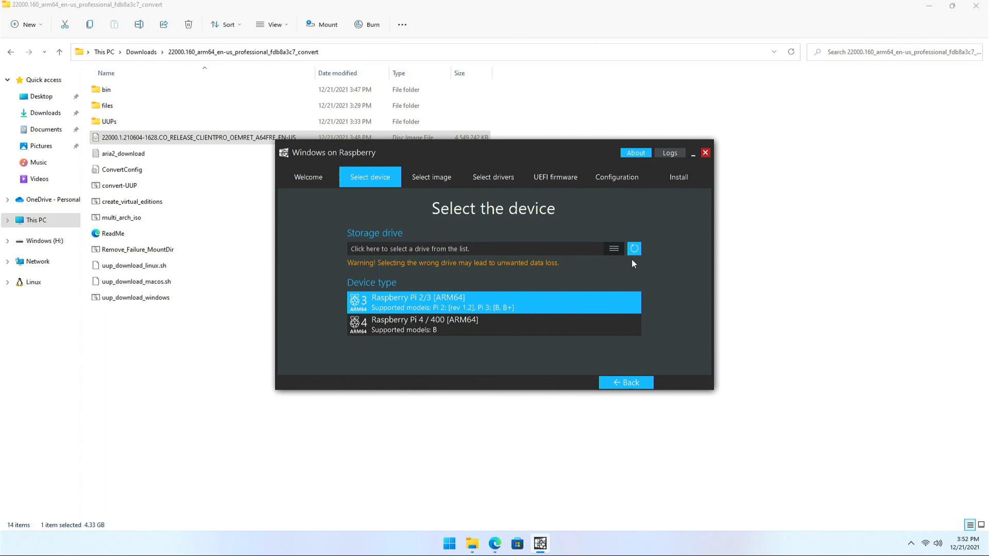
click(592, 245)
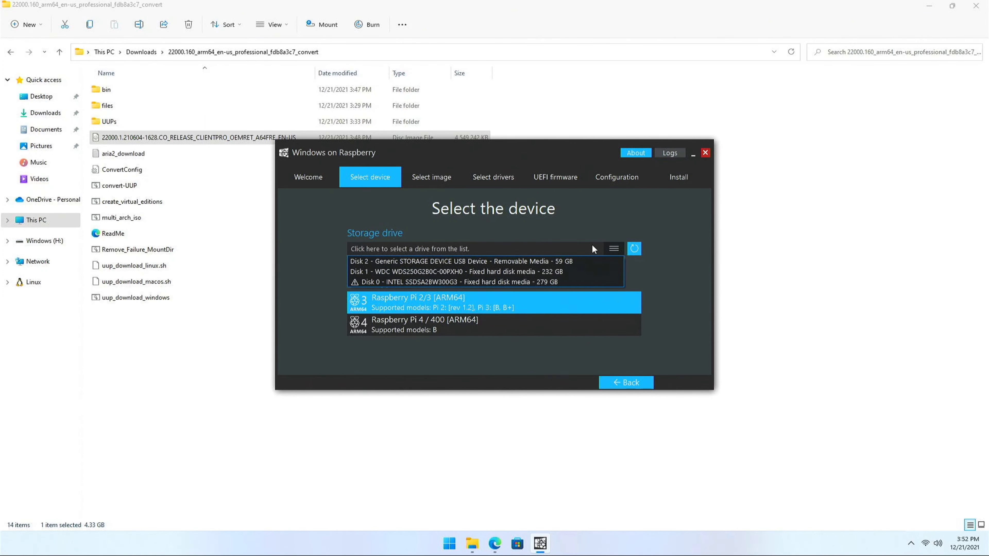
click(571, 262)
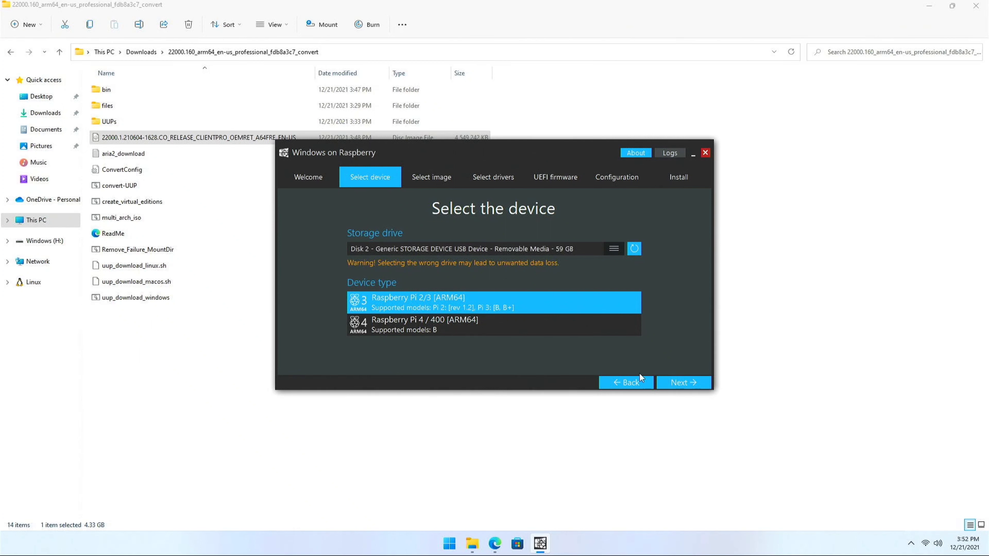
- Load the 22000.1 ISO into the Image file field, accepted as Windows 11 Pro build 22000.1
click(677, 383)
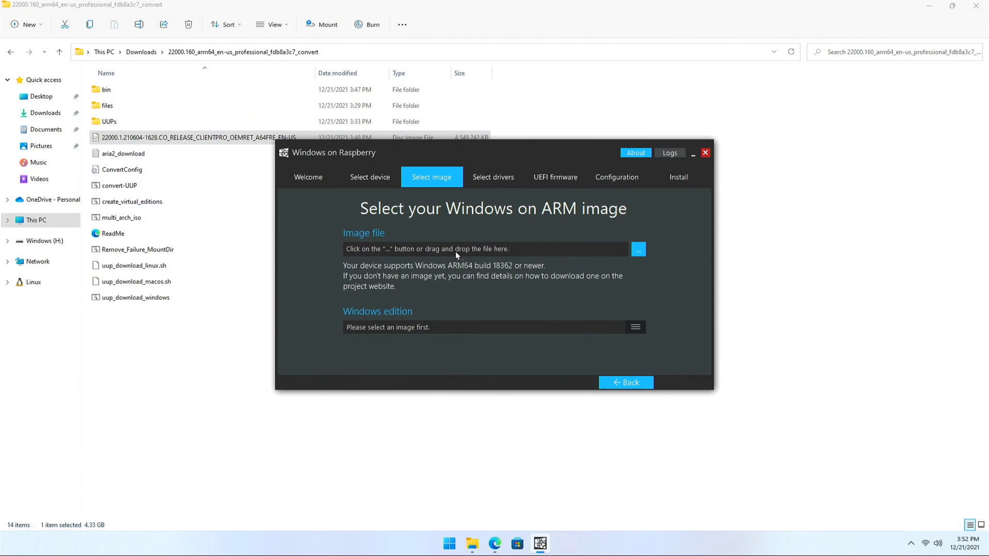
drag(456, 253, 457, 254)
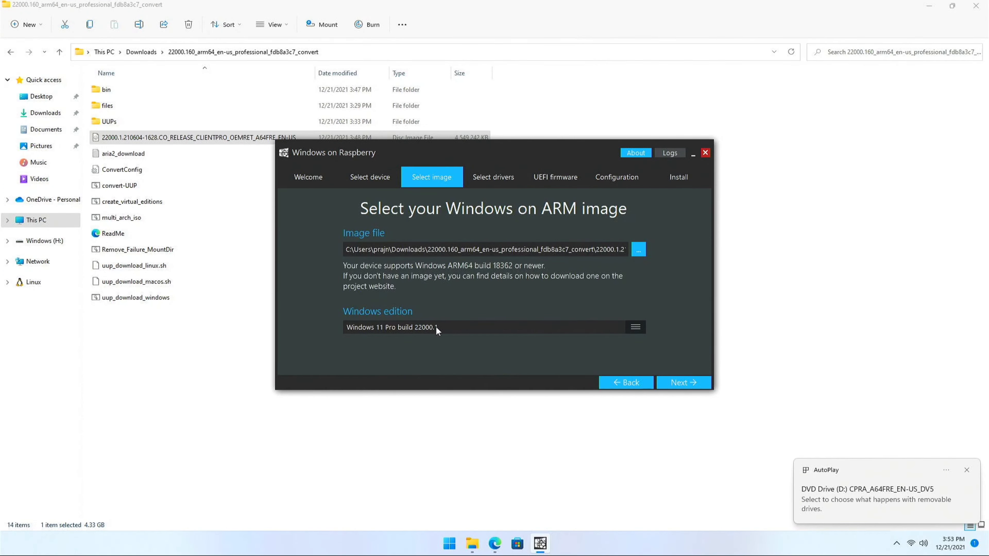
click(674, 387)
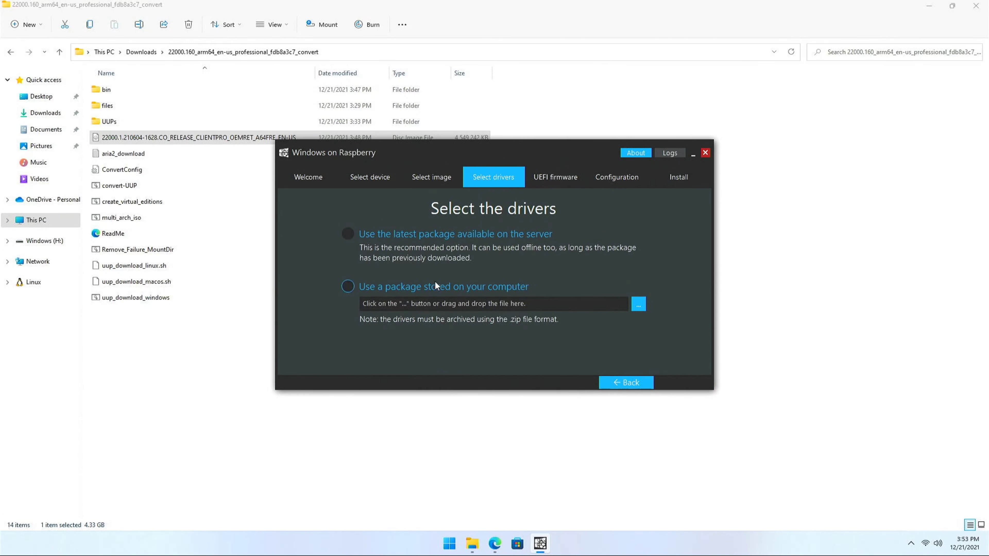
- Use the latest server drivers and UEFI firmware, keep the GPT configuration, and install
click(428, 237)
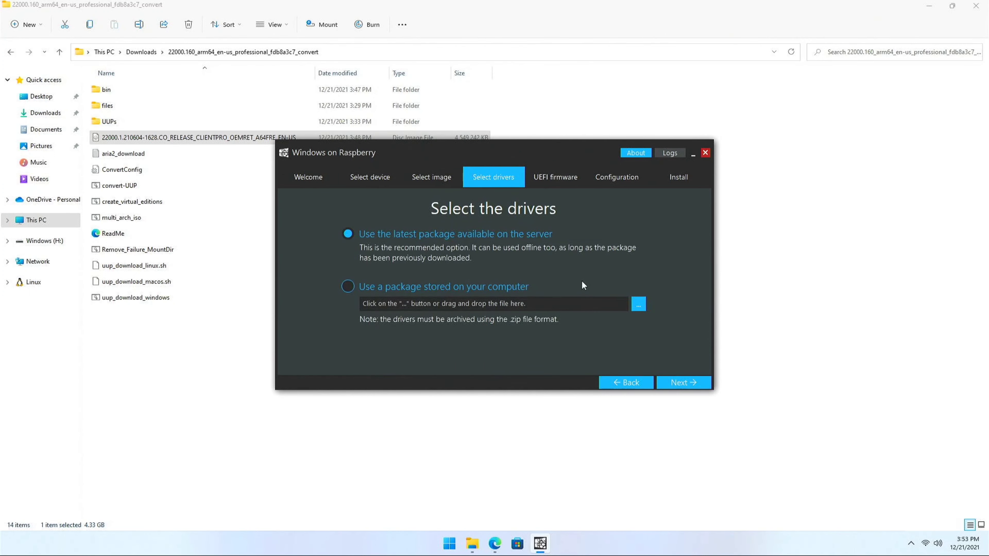
click(680, 378)
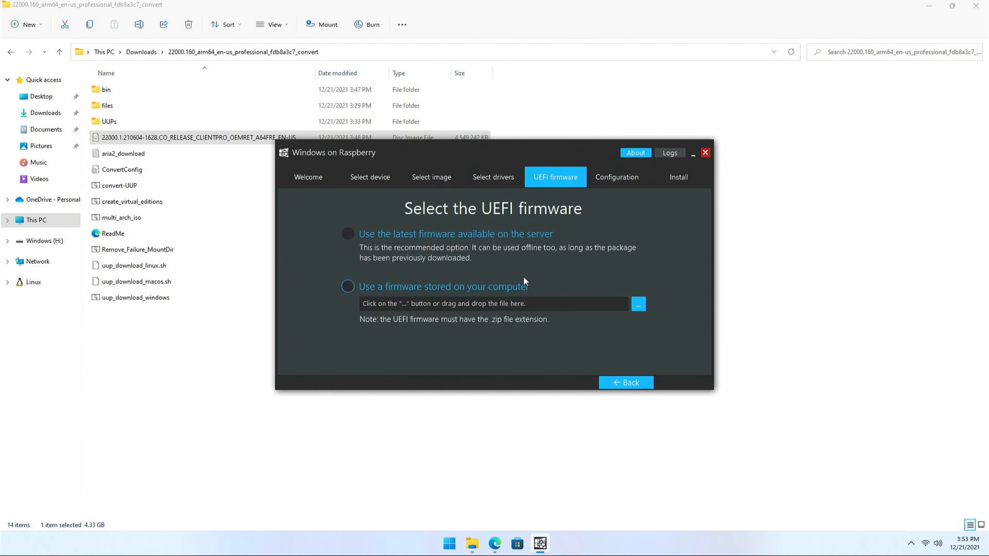
click(488, 241)
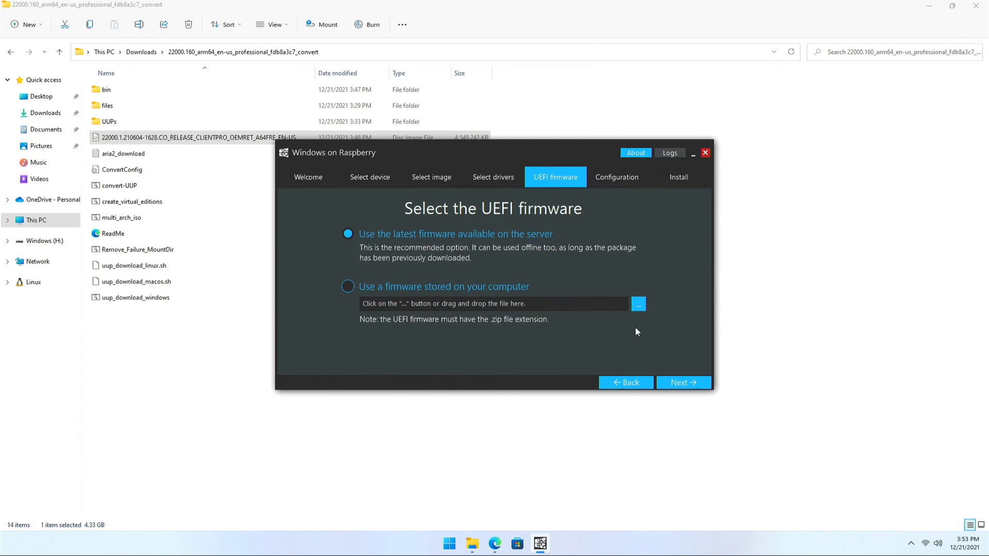
click(682, 384)
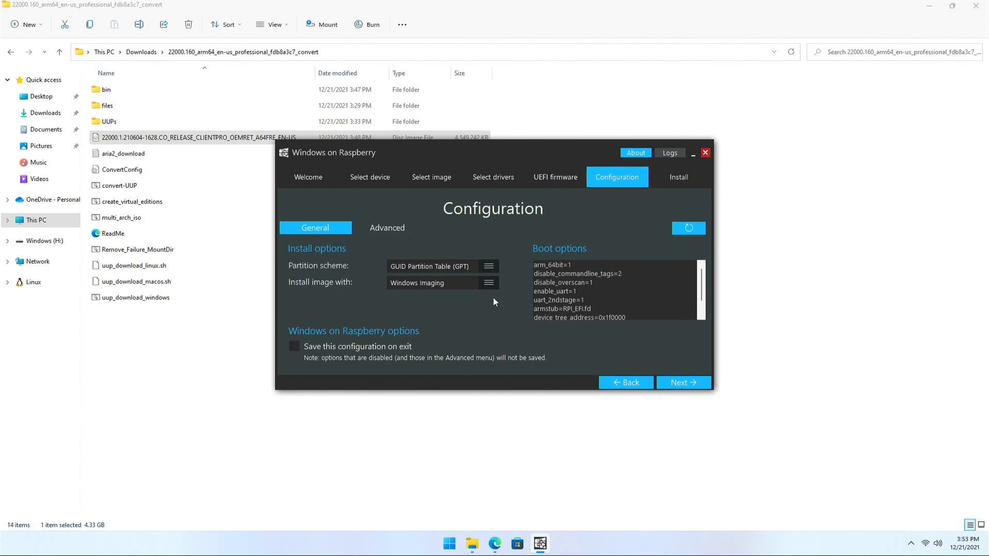
click(688, 385)
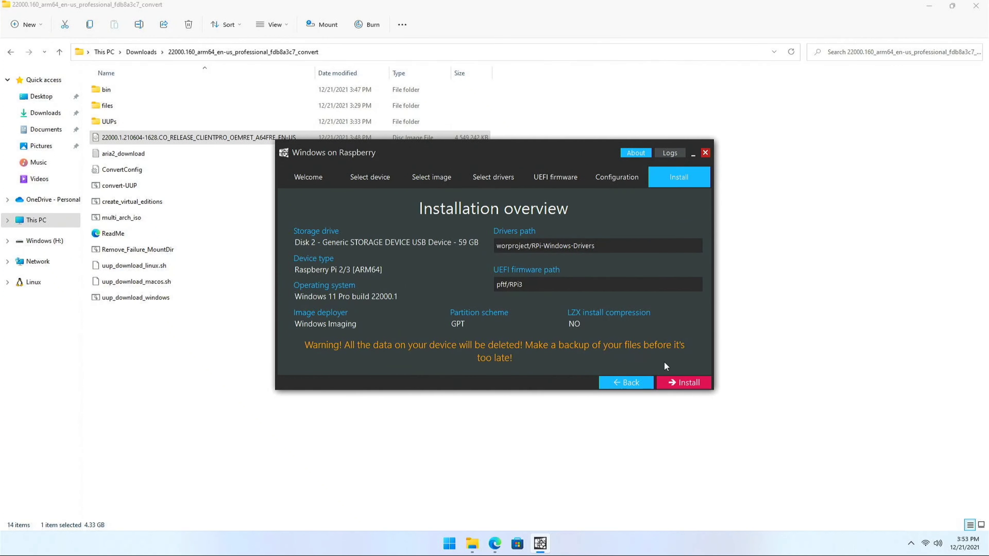
click(685, 383)
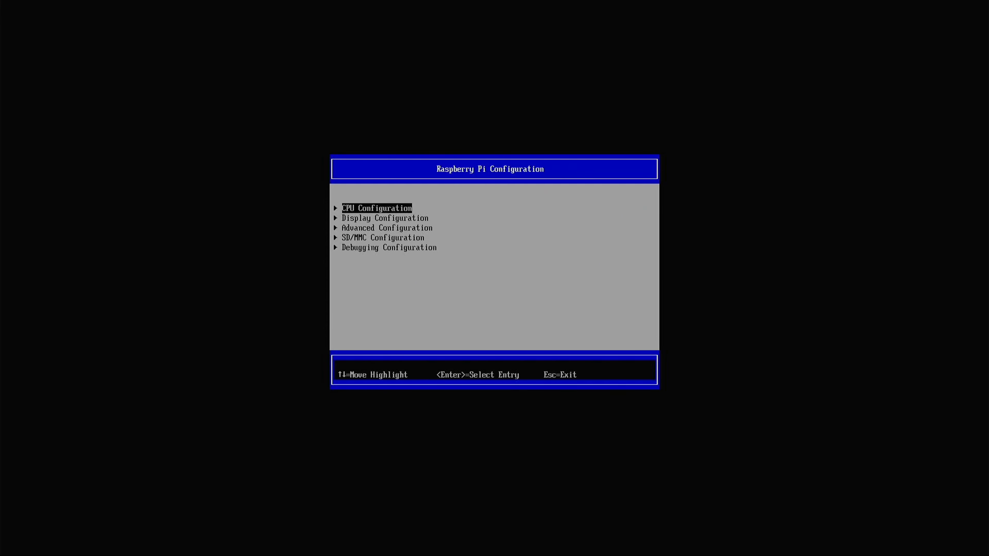
- Leave Raspberry Pi Configuration and return to the UEFI Device Manager list
key(Escape)
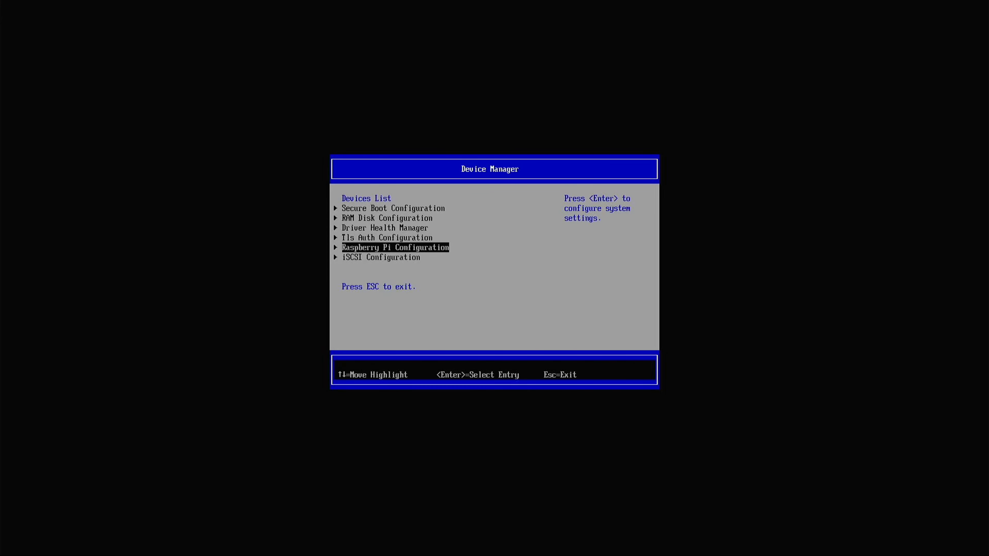